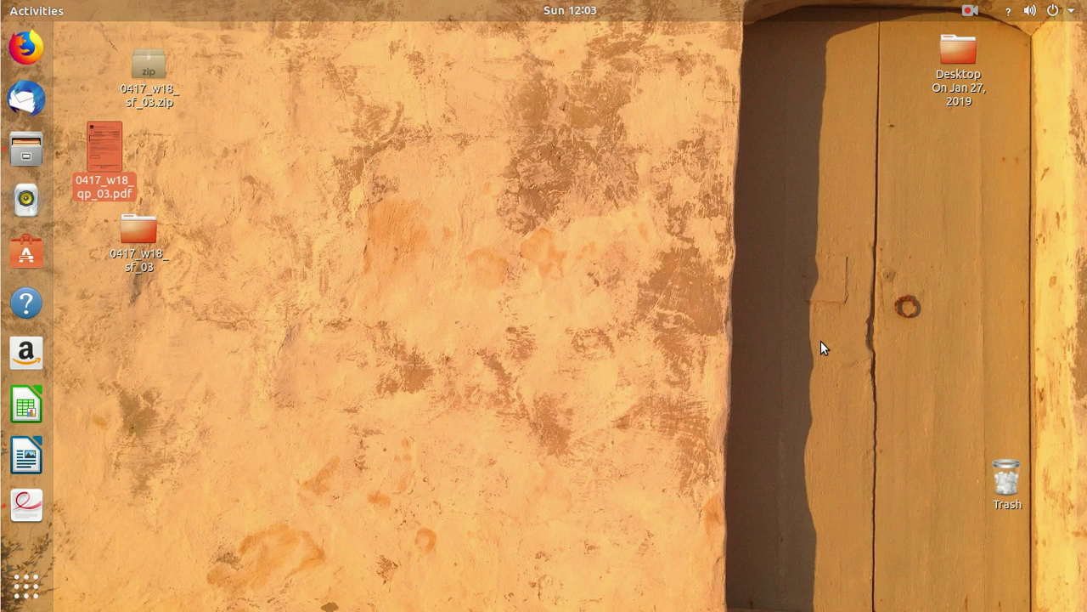
# Open 0417_w18_qp_03.pdf, read Task 1 on page 2, then minimize the viewer.
pyautogui.doubleClick(115, 156)
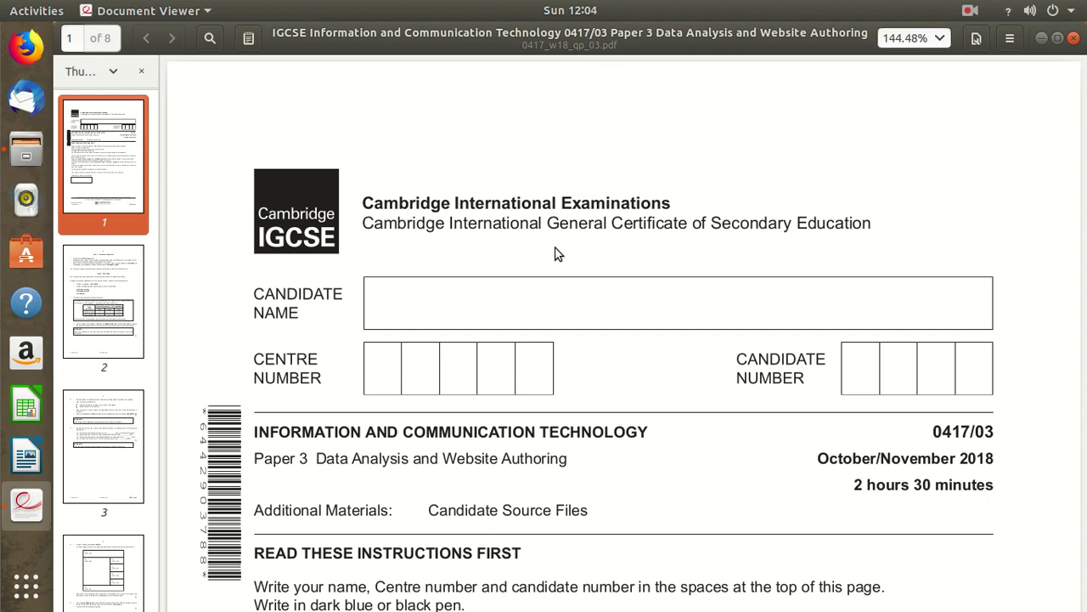
pyautogui.scroll(-1, 556, 253)
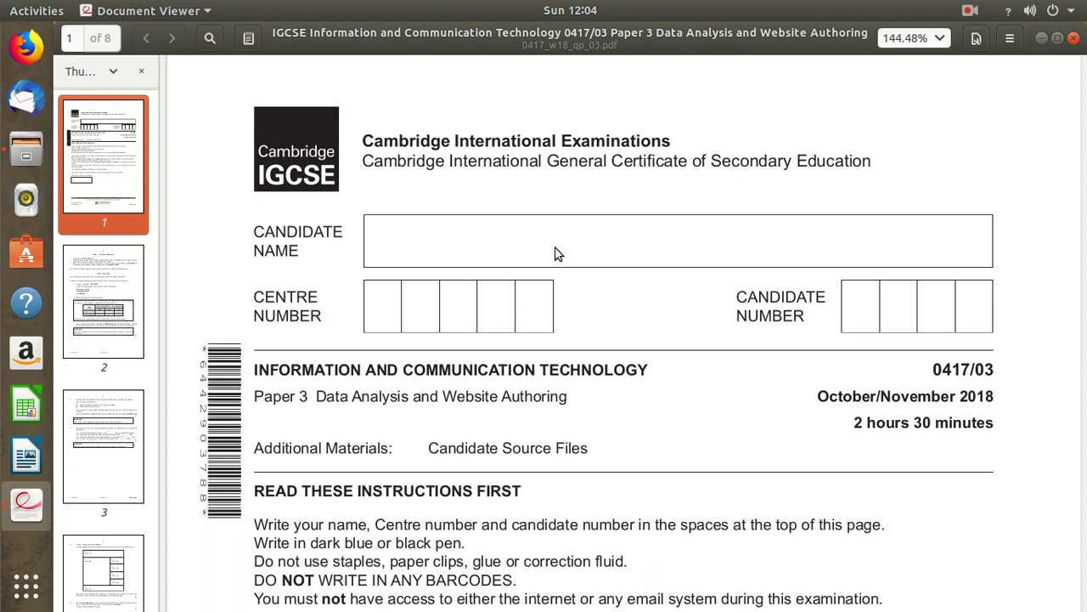
pyautogui.scroll(-4, 558, 254)
pyautogui.scroll(-4, 558, 254)
pyautogui.scroll(-4, 558, 254)
pyautogui.scroll(-4, 558, 254)
pyautogui.scroll(-3, 558, 254)
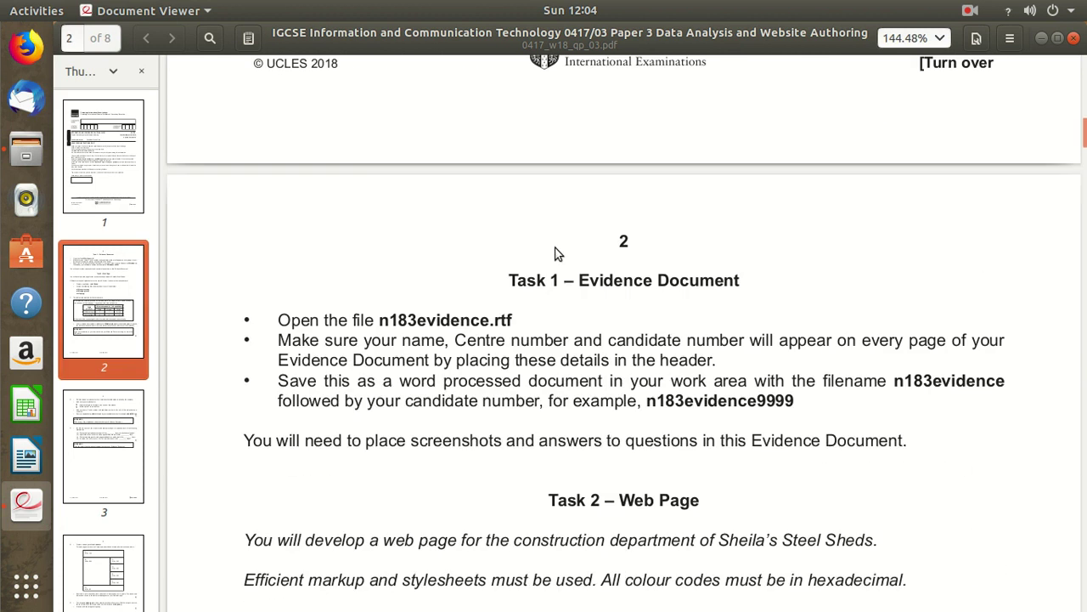
pyautogui.scroll(-2, 558, 254)
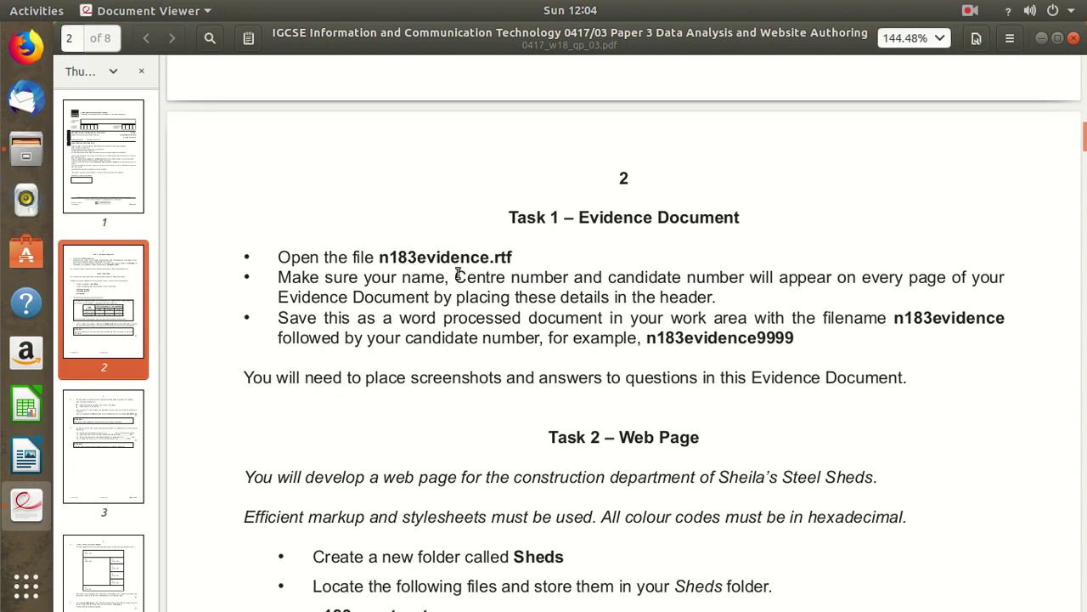
pyautogui.click(1040, 39)
# Open the 0417_w18_sf_03 folder, select n183evidence.rtf, then minimize Files.
pyautogui.doubleClick(156, 230)
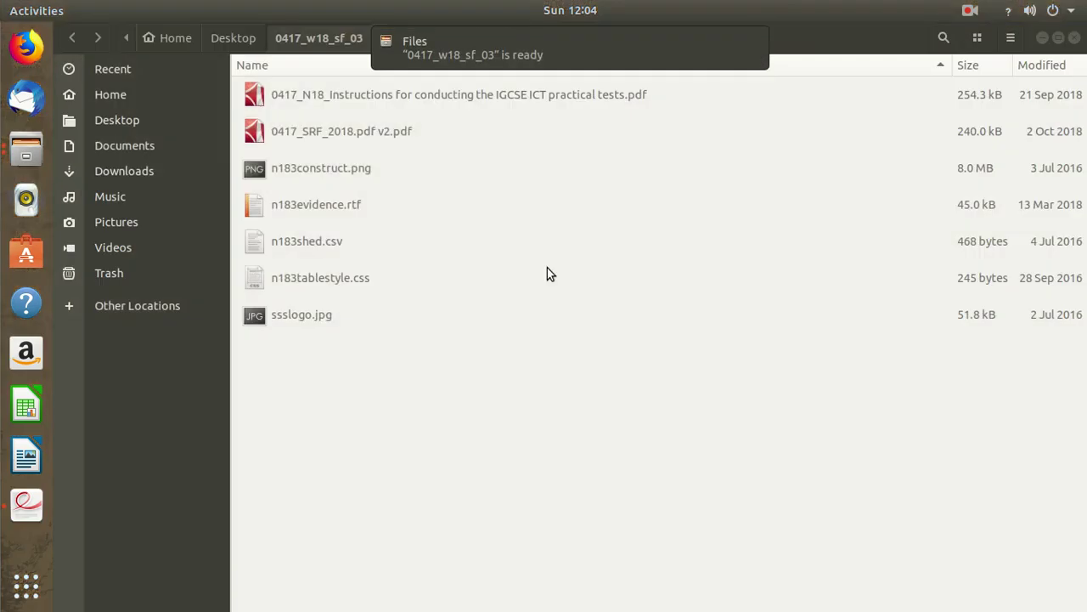
pyautogui.click(349, 204)
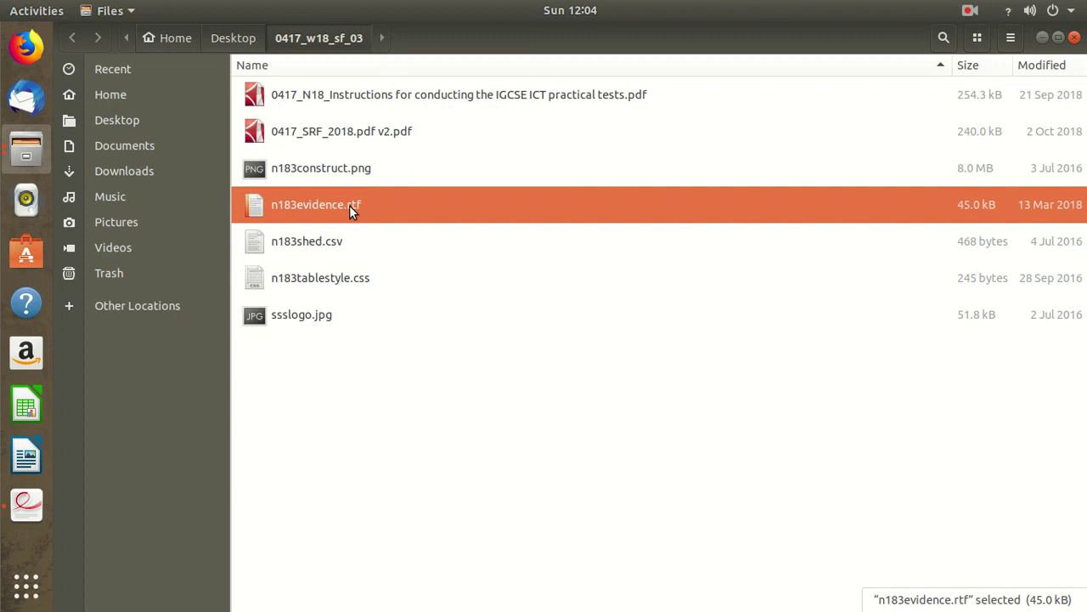
pyautogui.click(1041, 38)
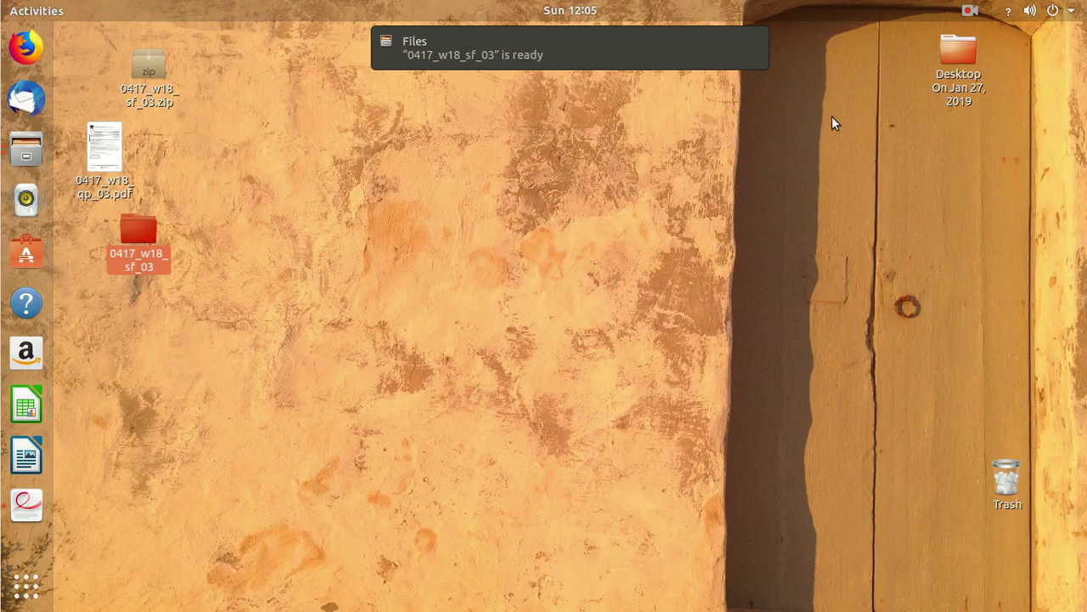
# Use the Activities overview to bring the 0417_w18_sf_03 folder window forward.
pyautogui.click(39, 11)
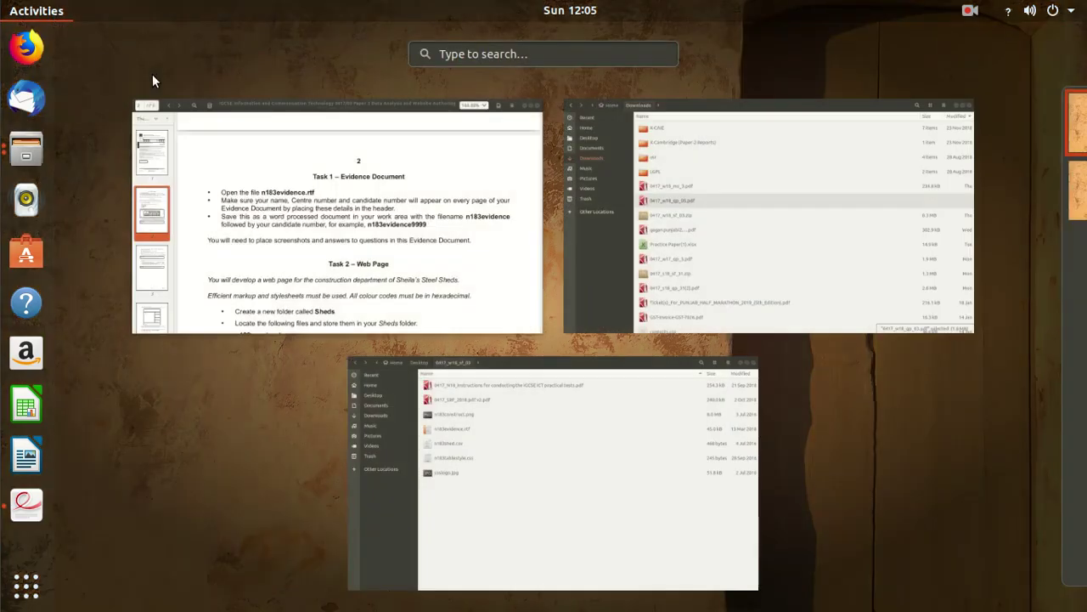
pyautogui.click(699, 225)
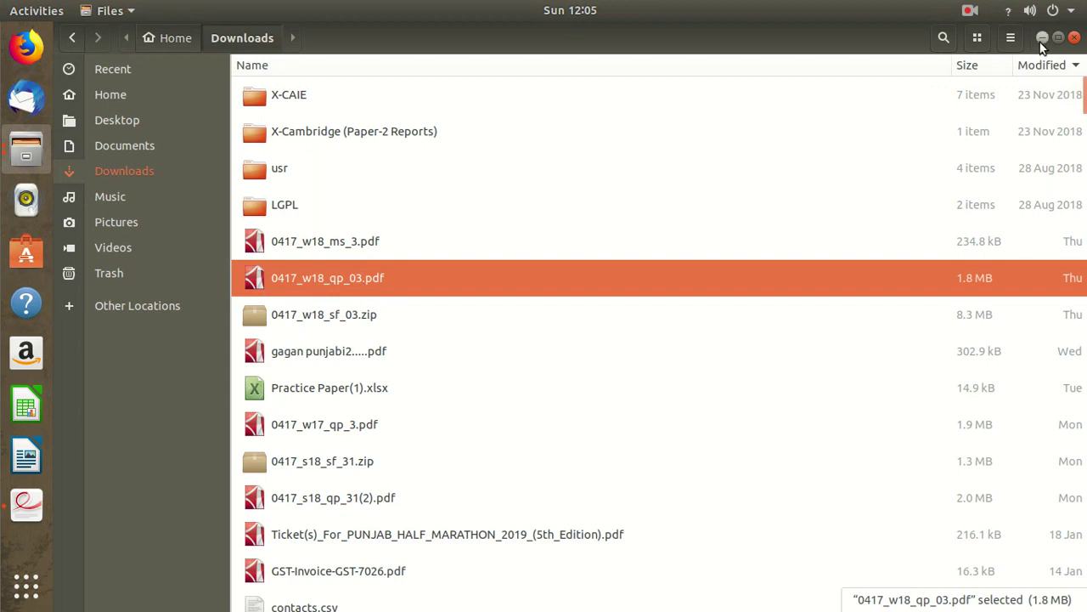
pyautogui.press('super')
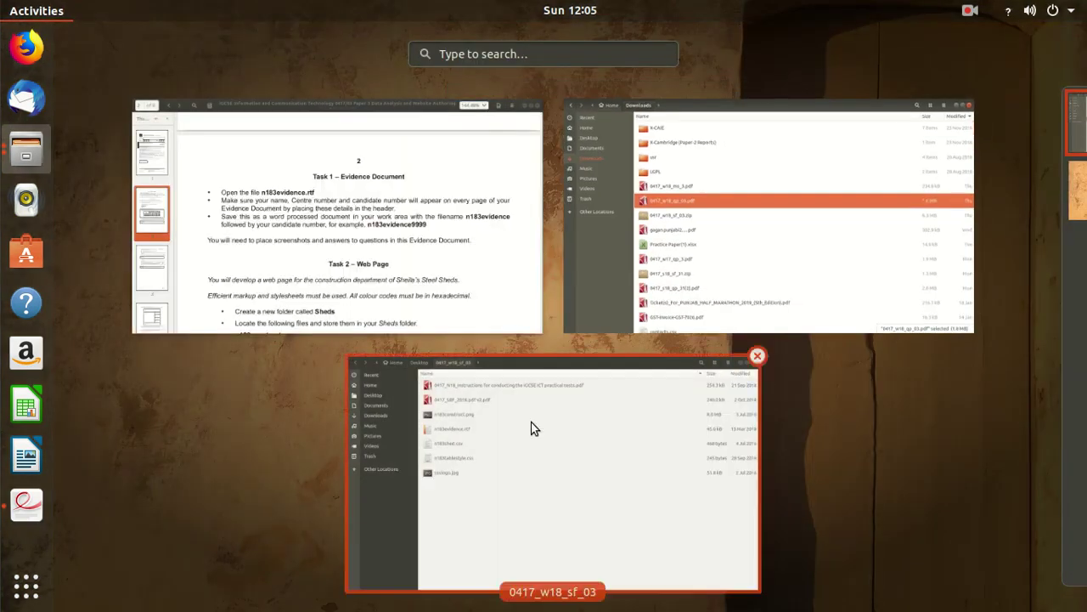
pyautogui.click(530, 445)
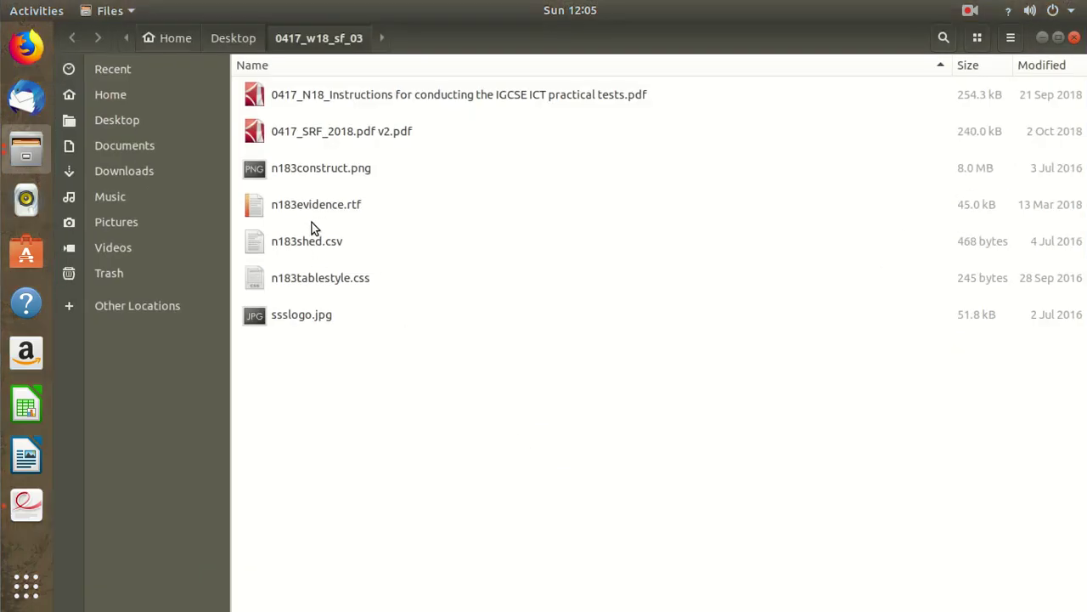
# Open n183evidence.rtf with LibreOffice Writer, discarding the old document recovery.
pyautogui.click(313, 212)
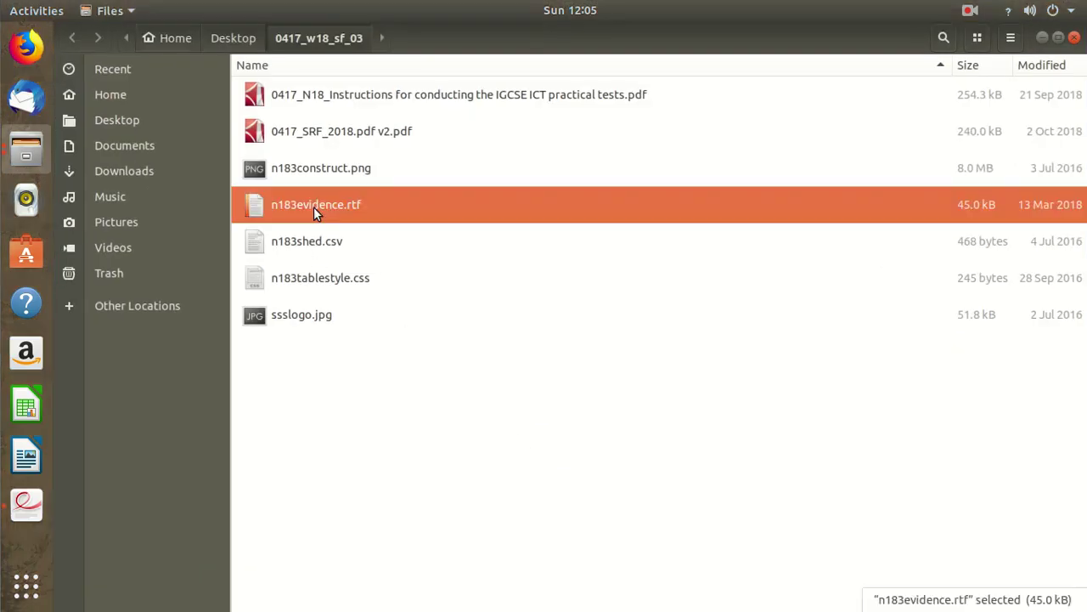
pyautogui.rightClick(315, 212)
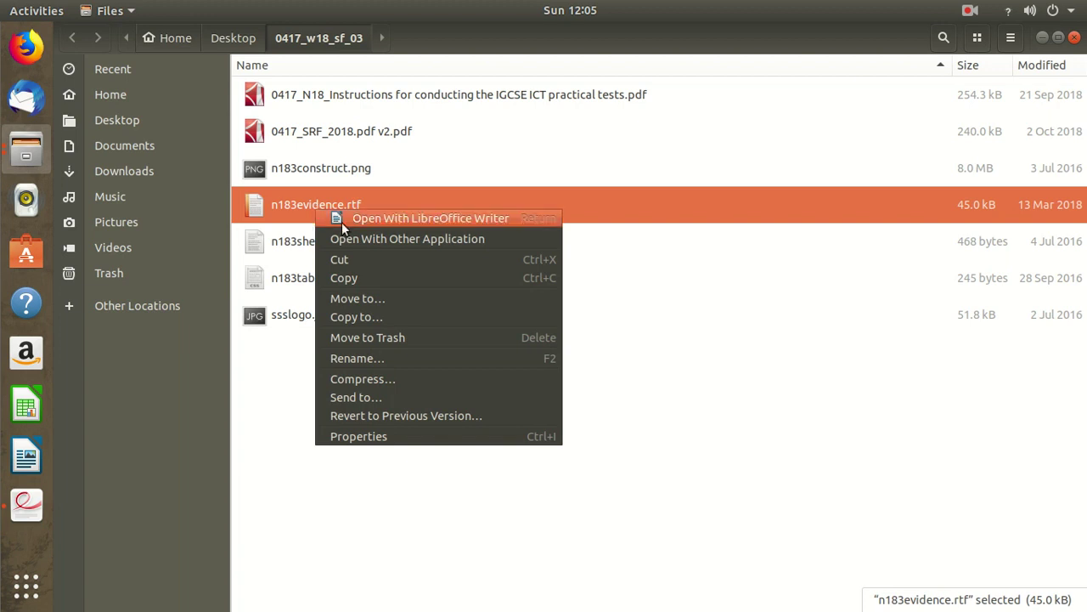
pyautogui.click(343, 219)
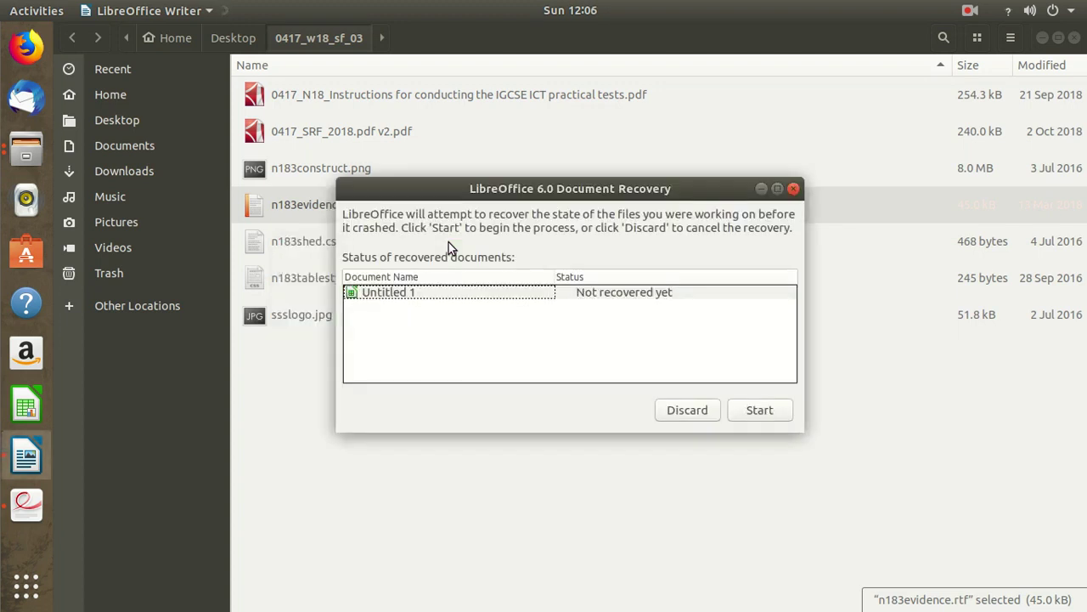
pyautogui.click(703, 414)
pyautogui.click(695, 342)
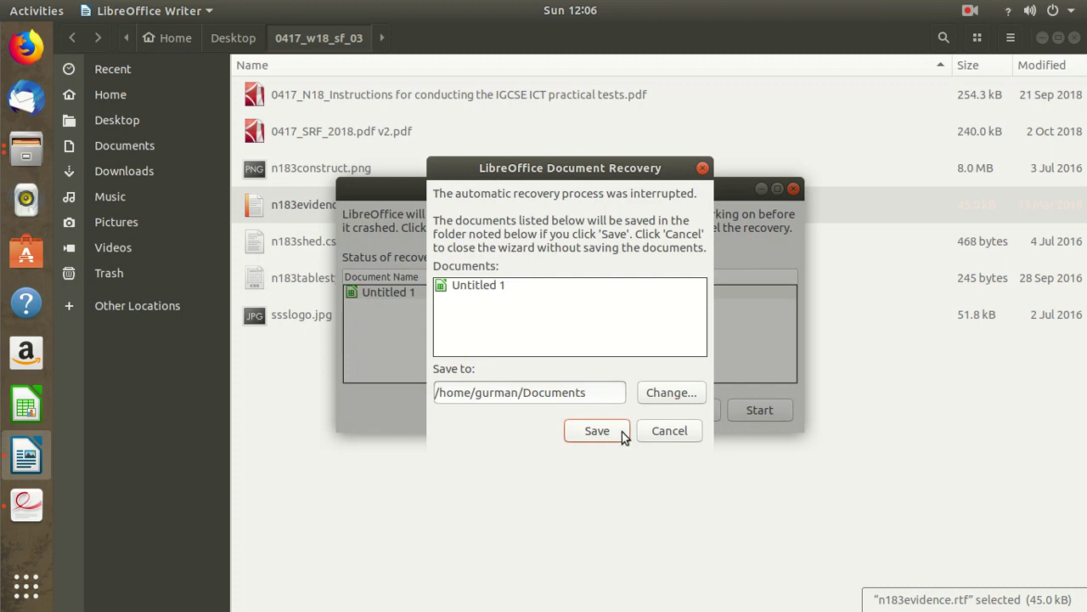
pyautogui.click(644, 437)
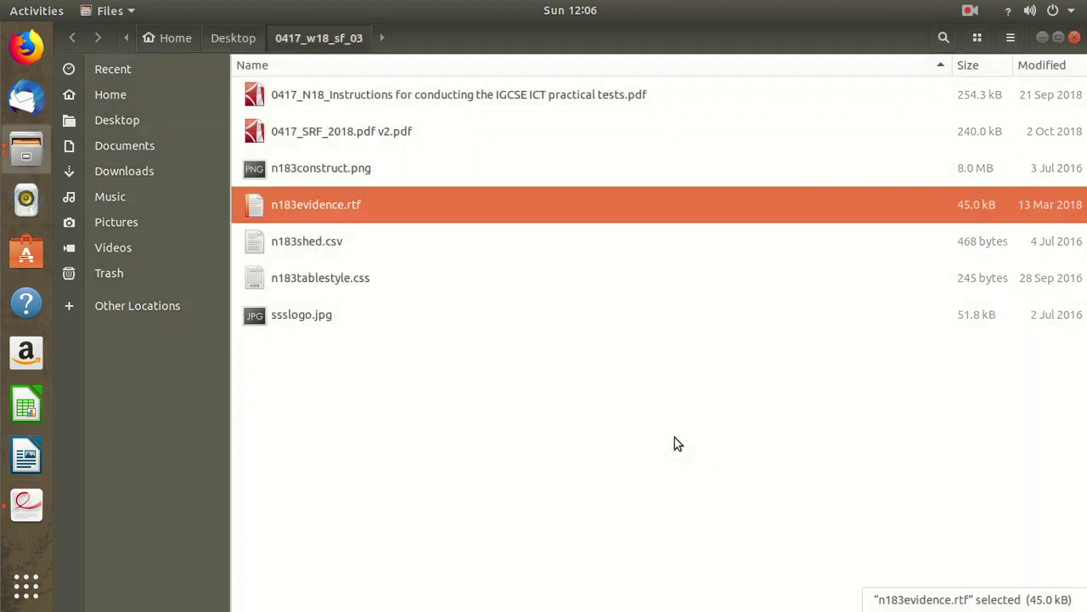
# Scroll through the evidence document's Evidence sections, then switch back to the exam paper's Task 1.
pyautogui.rightClick(331, 208)
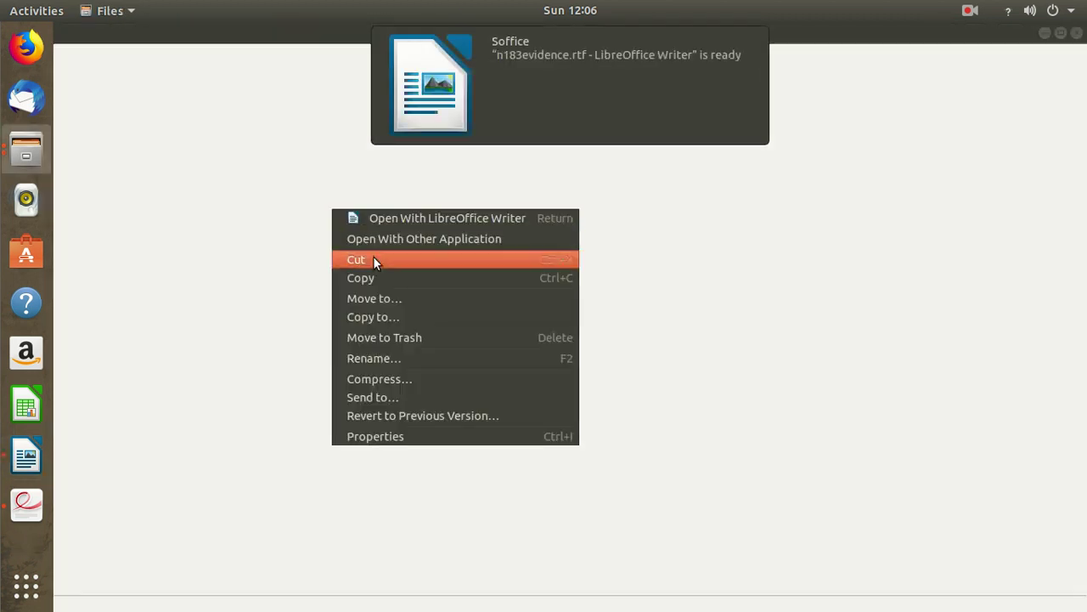
pyautogui.click(871, 252)
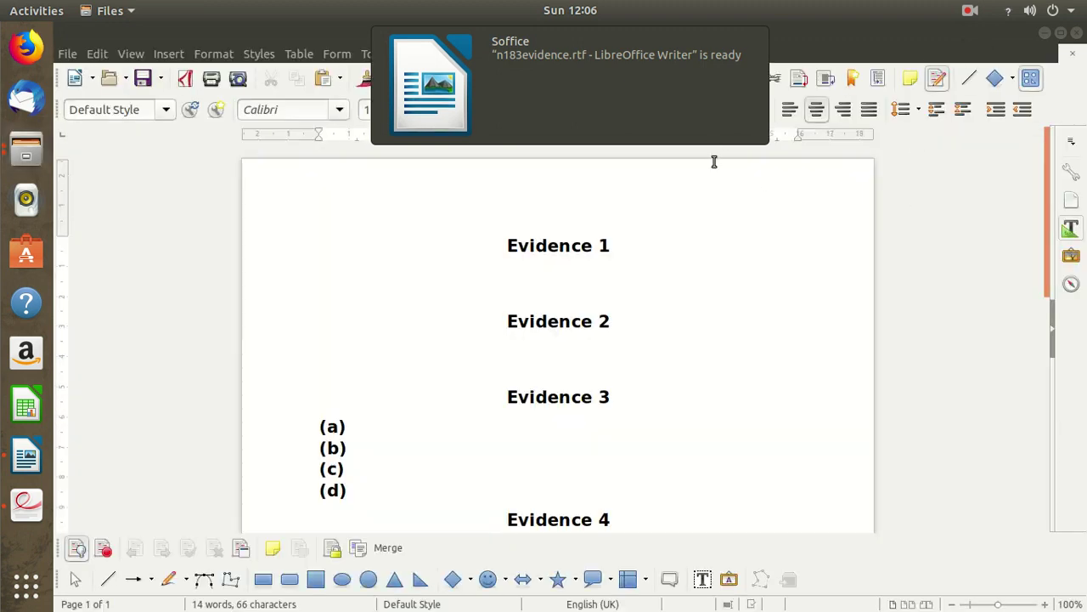
pyautogui.click(615, 293)
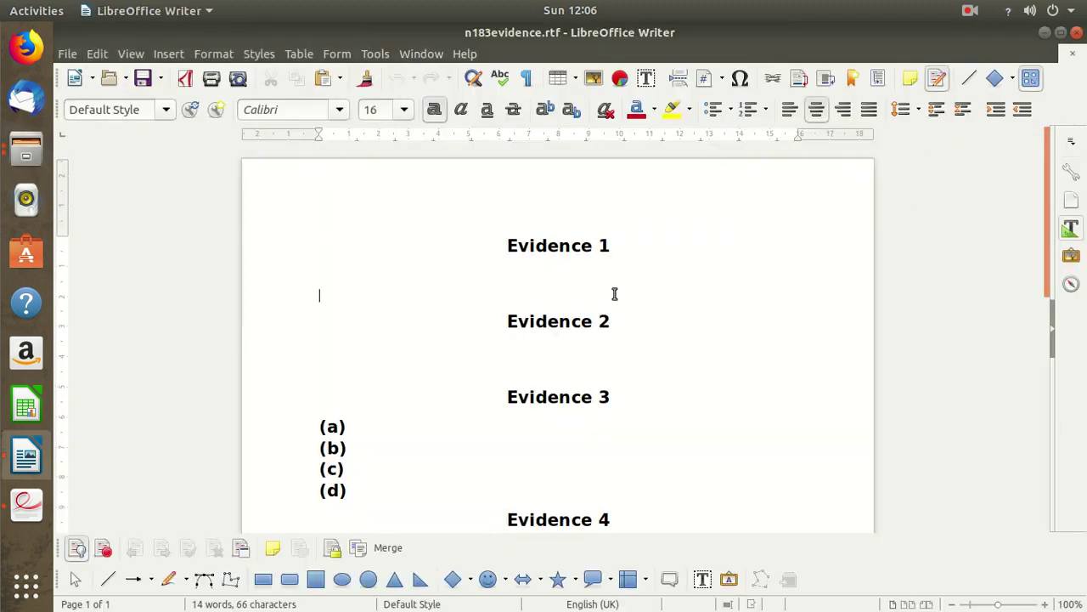
pyautogui.scroll(-3, 615, 293)
pyautogui.scroll(-5, 615, 293)
pyautogui.scroll(-2, 615, 293)
pyautogui.scroll(1, 615, 293)
pyautogui.scroll(7, 615, 294)
pyautogui.scroll(1, 615, 293)
pyautogui.scroll(2, 615, 293)
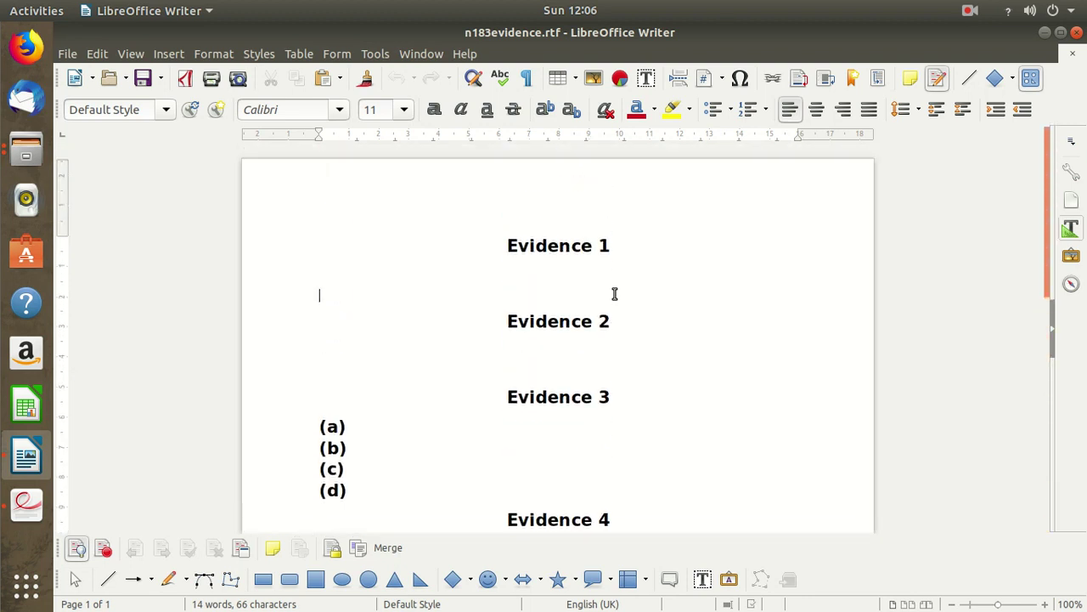
pyautogui.click(48, 509)
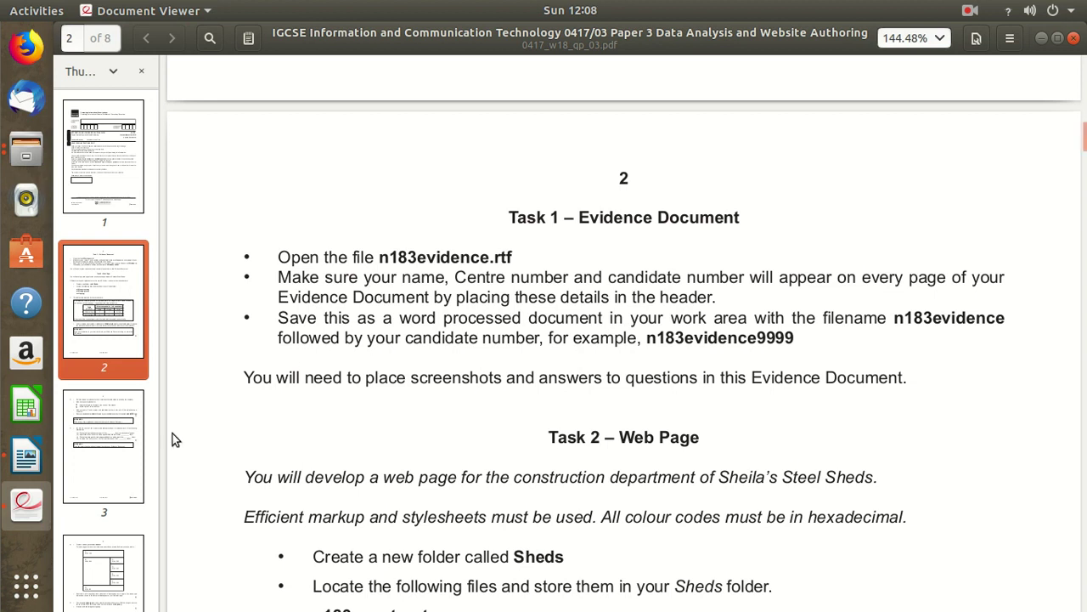
# Insert a Default Style page header into the evidence document.
pyautogui.click(44, 455)
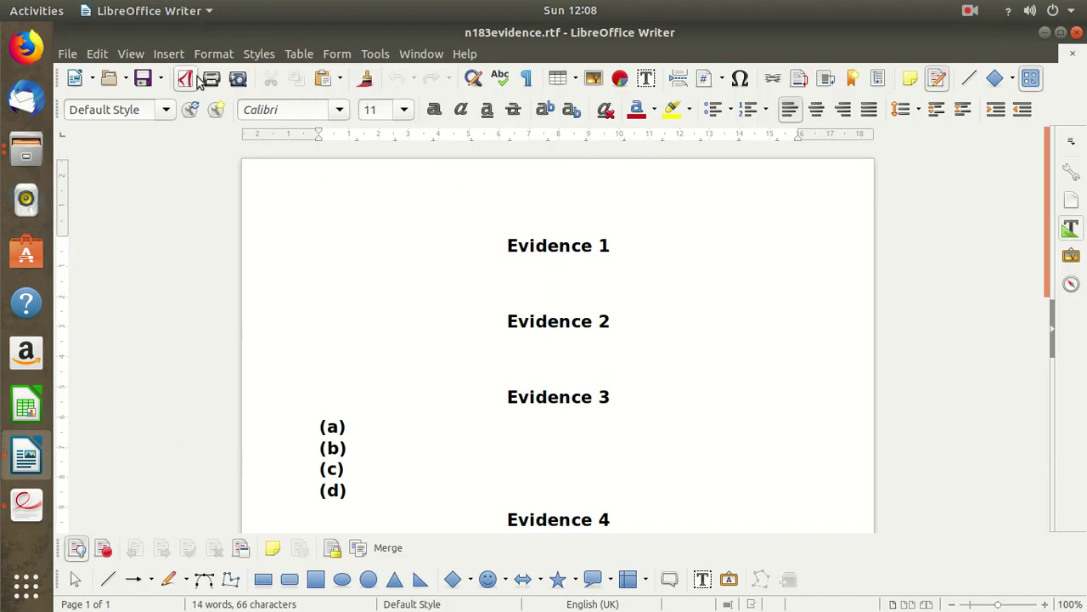
pyautogui.click(171, 57)
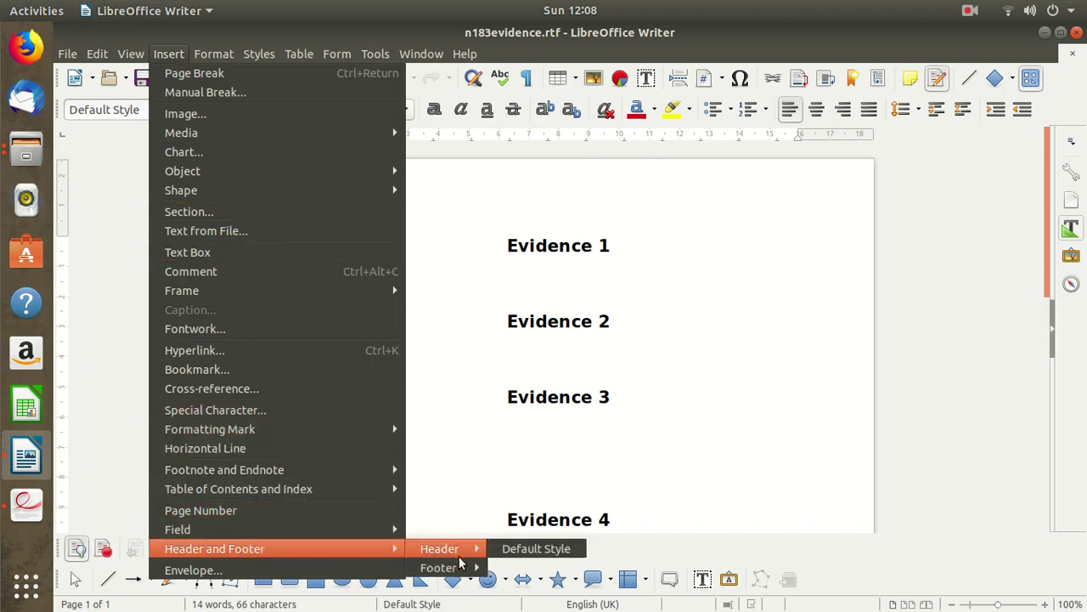
pyautogui.moveTo(439, 549)
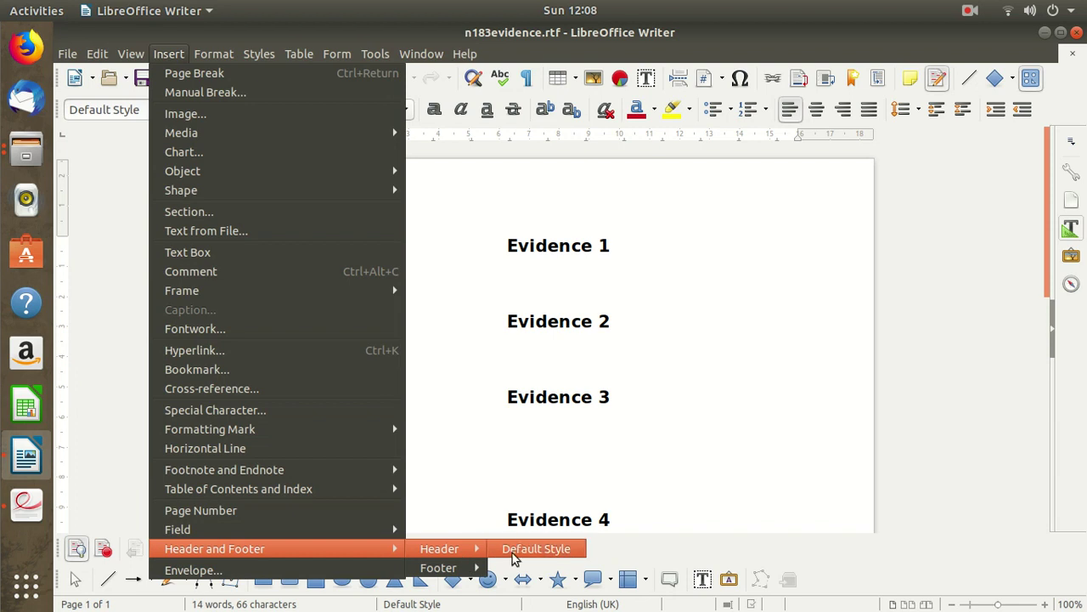
pyautogui.click(513, 550)
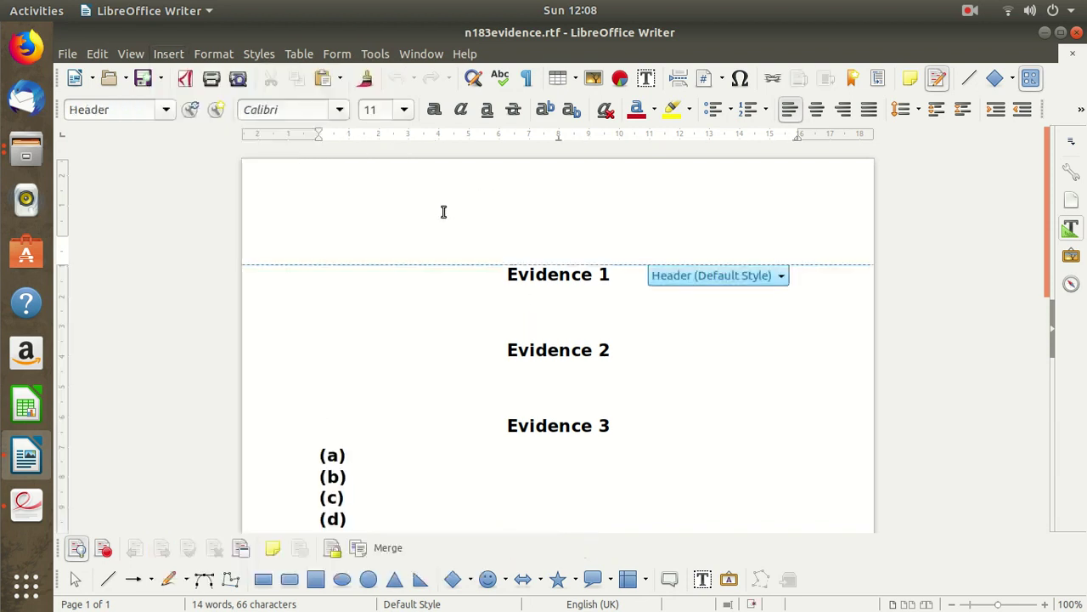
# Type the candidate's name, centre number and candidate number, slash-separated, into the header.
pyautogui.click(30, 517)
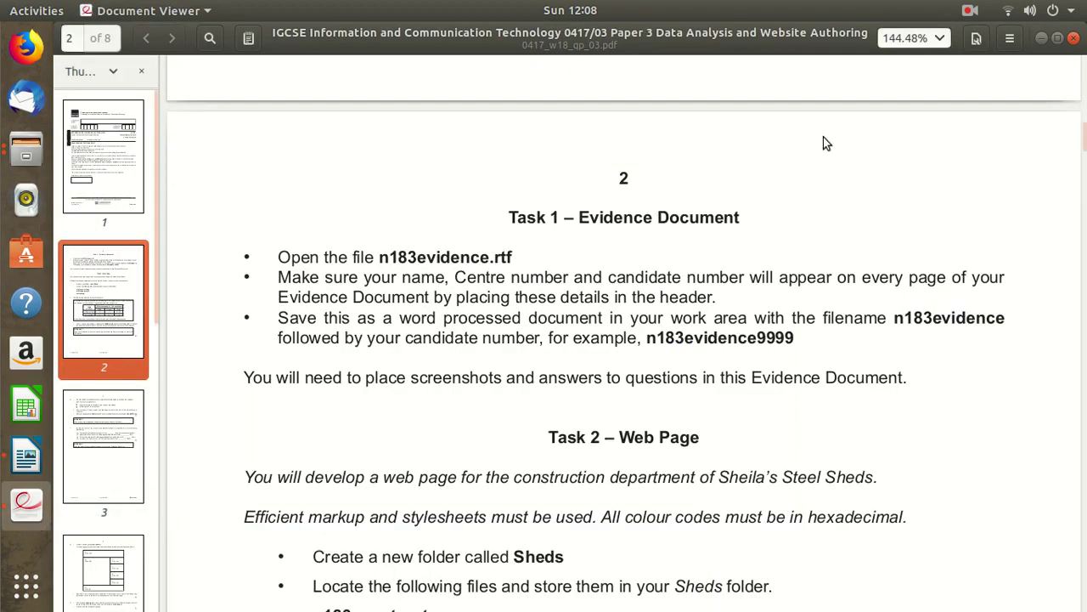
pyautogui.click(1042, 37)
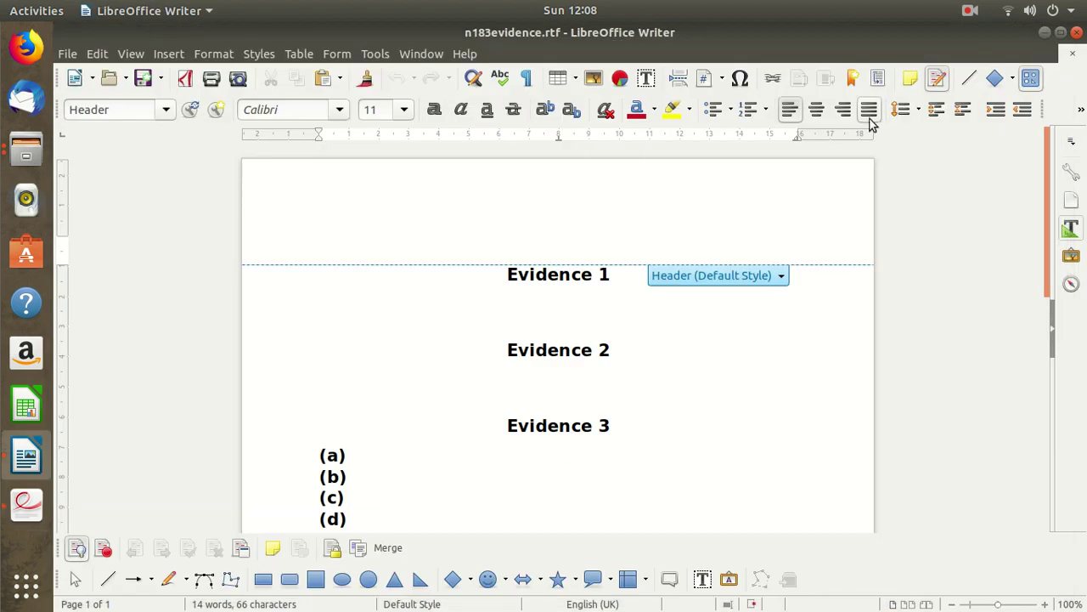
pyautogui.write('Hardevinder Singh')
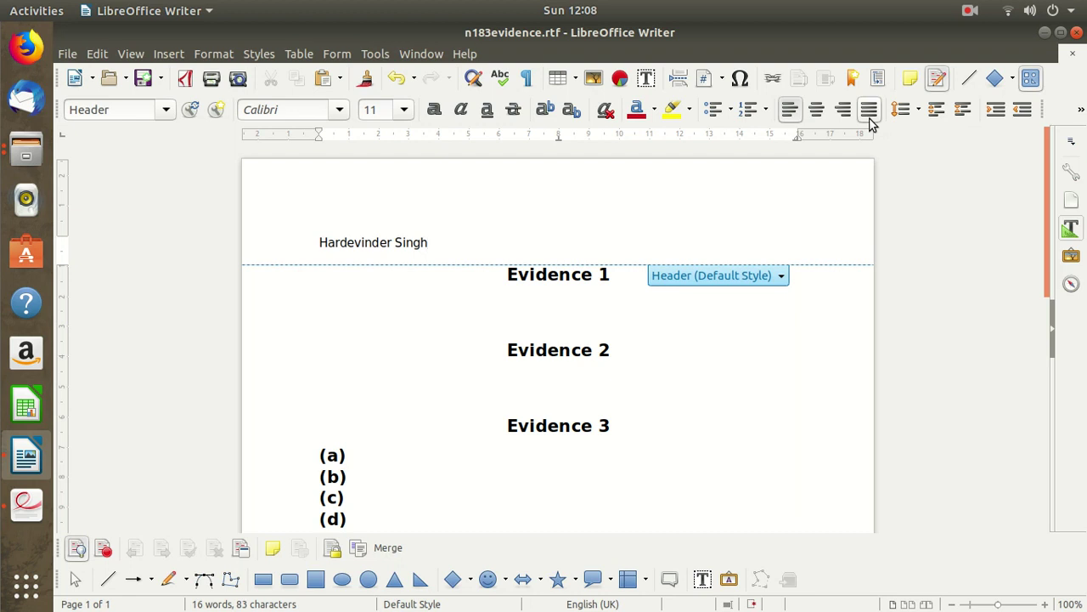
pyautogui.write('/')
pyautogui.click(28, 508)
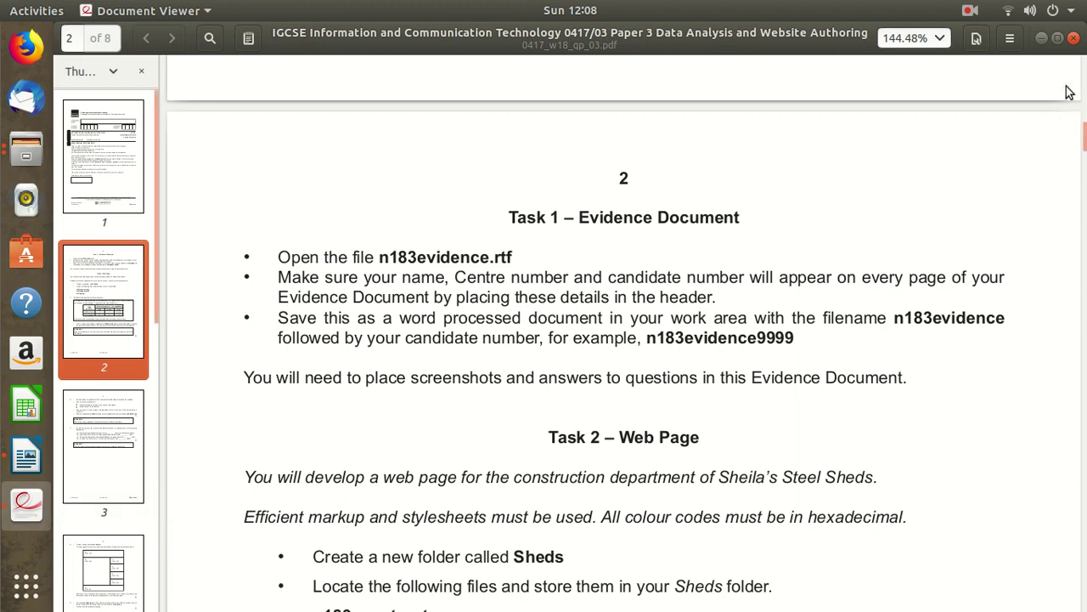
pyautogui.click(1041, 39)
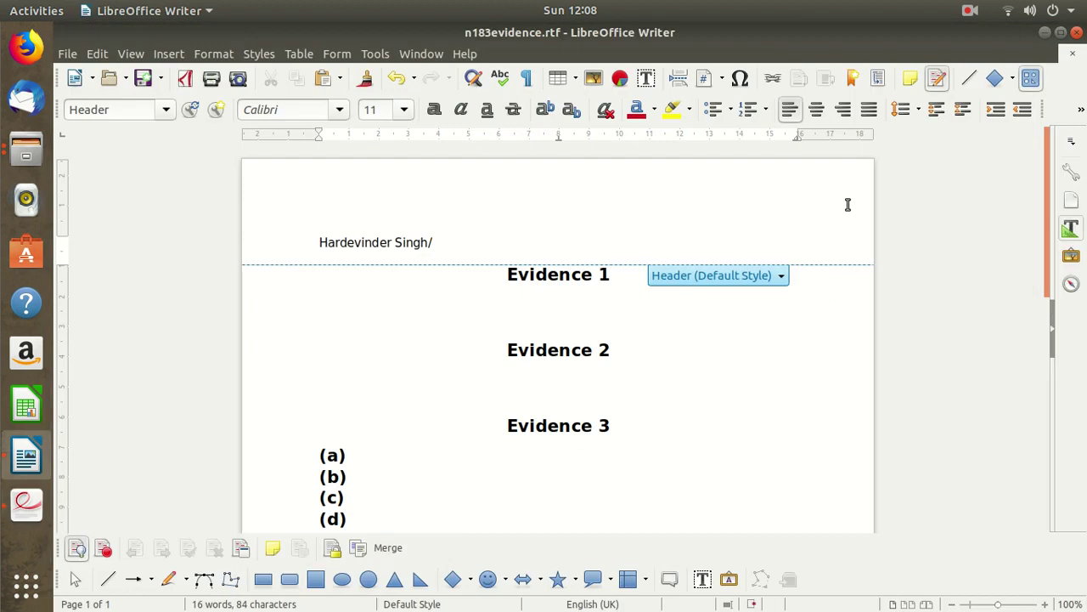
pyautogui.write('GPSMGG/')
pyautogui.write('0001')
pyautogui.click(604, 302)
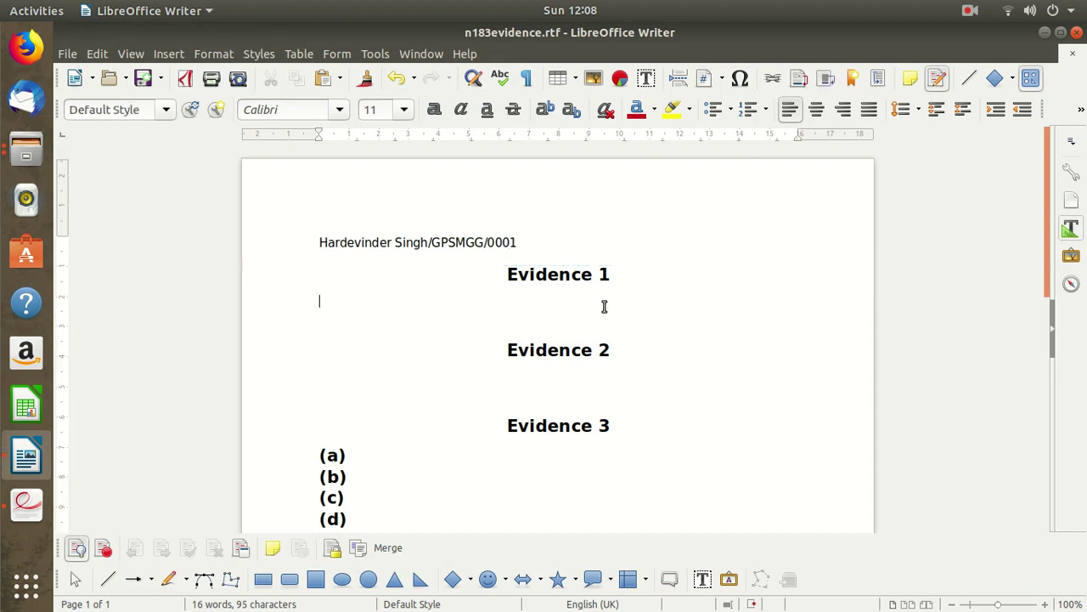
# Highlight the required file name n183evidence in the Task 1 instructions, then return to Writer.
pyautogui.click(43, 485)
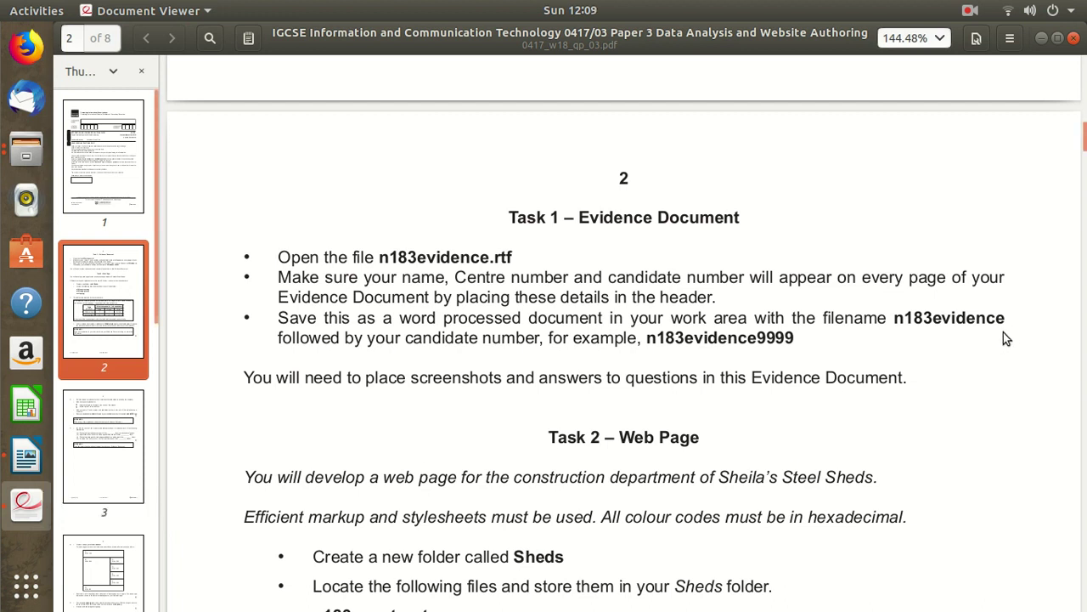
pyautogui.moveTo(1005, 327); pyautogui.dragTo(910, 324)
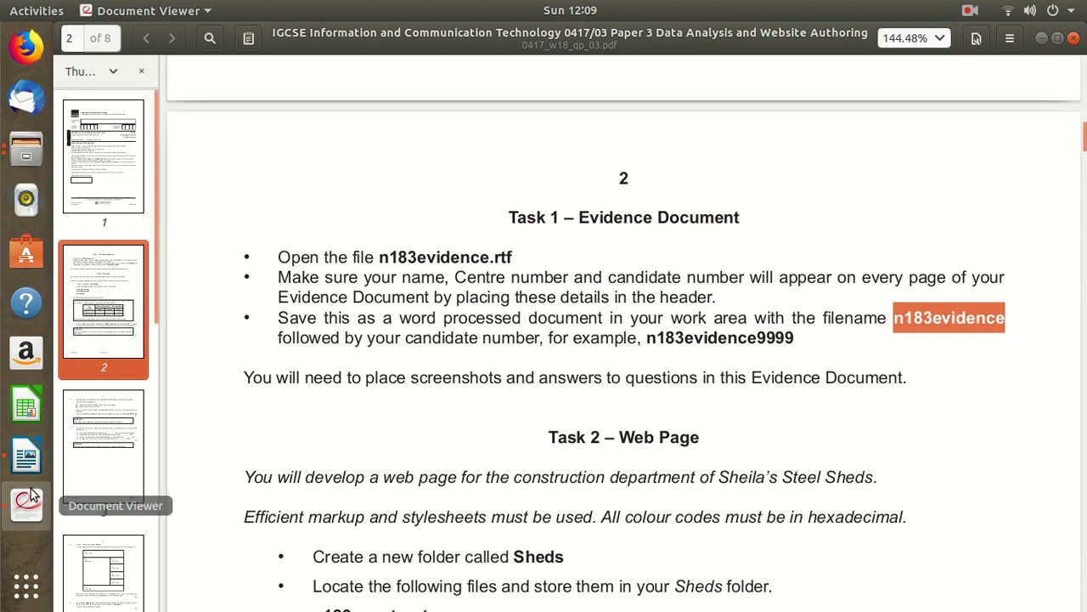
pyautogui.click(41, 463)
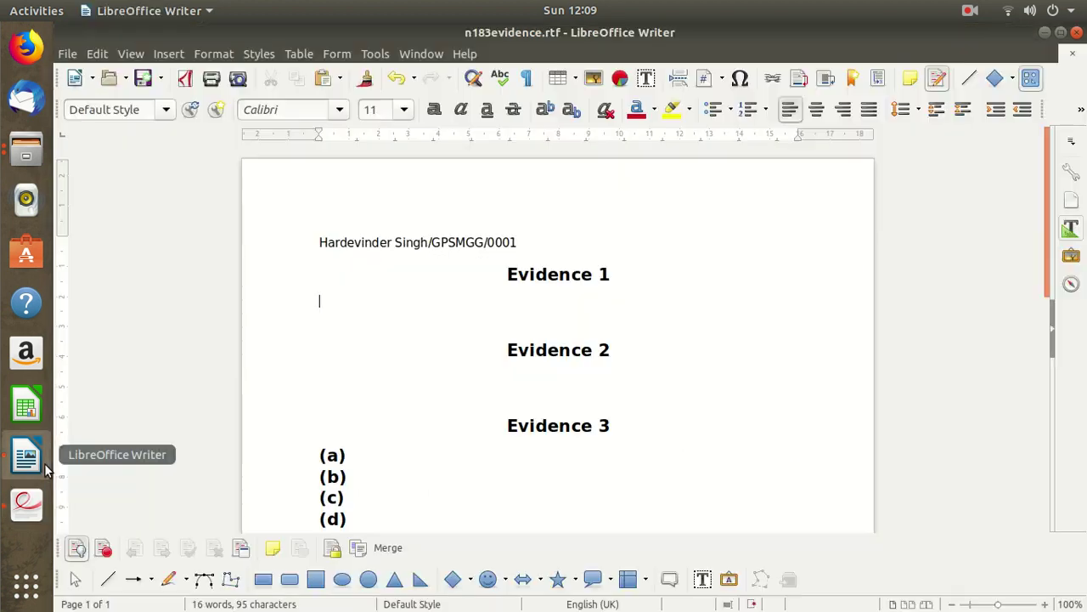
# Start Save As and change the file name to n183evidence001.
pyautogui.click(79, 55)
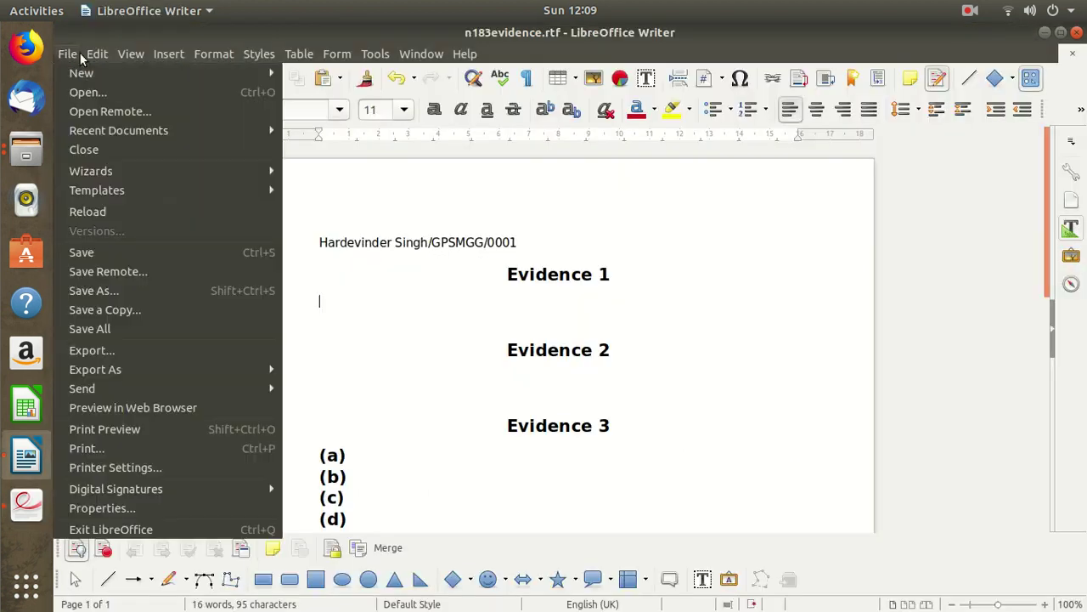
pyautogui.click(125, 289)
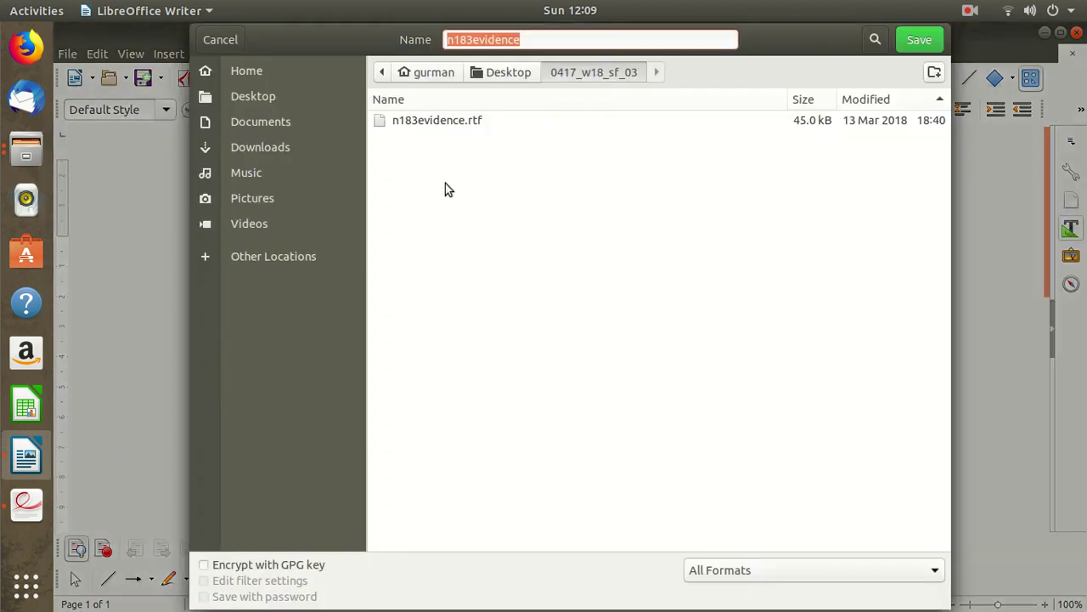
pyautogui.click(549, 40)
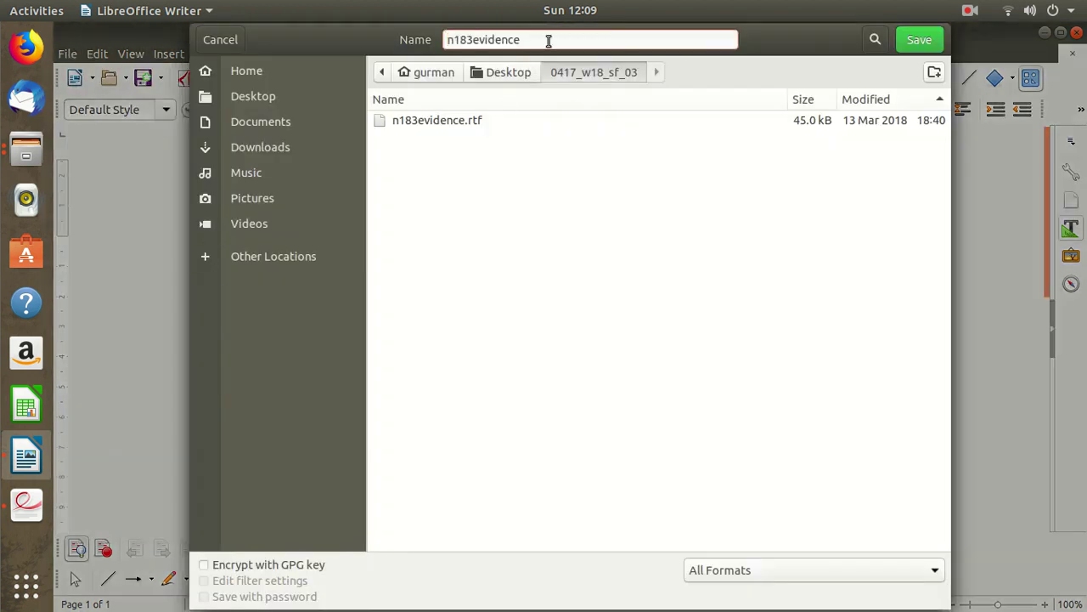
pyautogui.write('001')
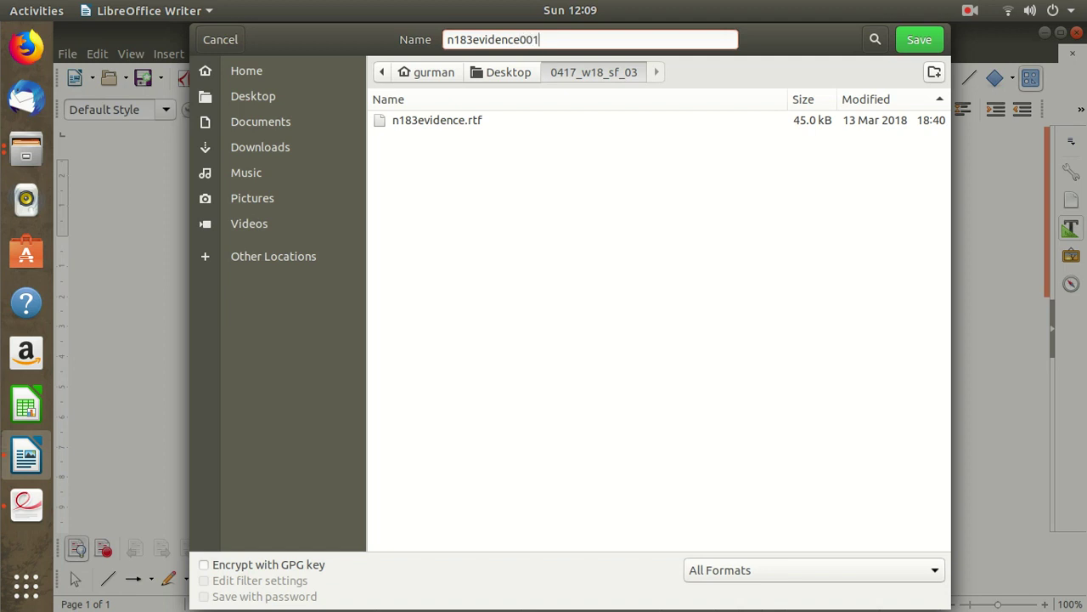